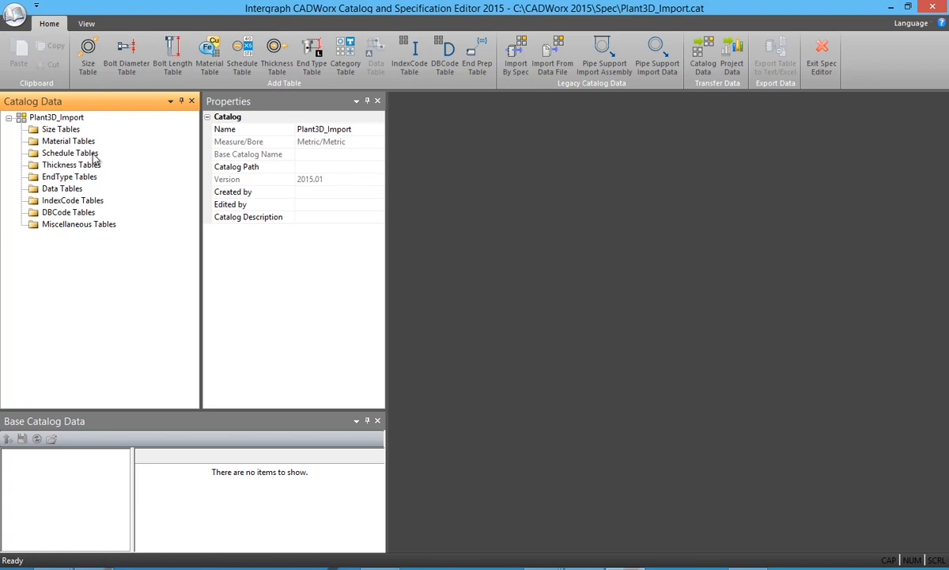
Load the DIN Pipes and Fittings Catalog PCAT file for an AutoCAD Plant 3D catalog data import into the Plant3D_Import catalog.
click(60, 118)
right_click(63, 120)
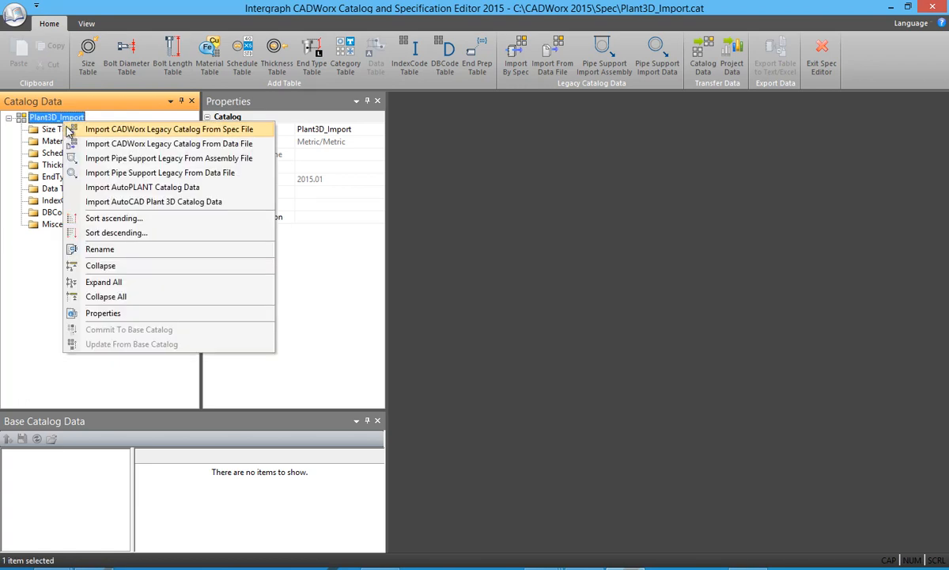
click(216, 204)
click(312, 142)
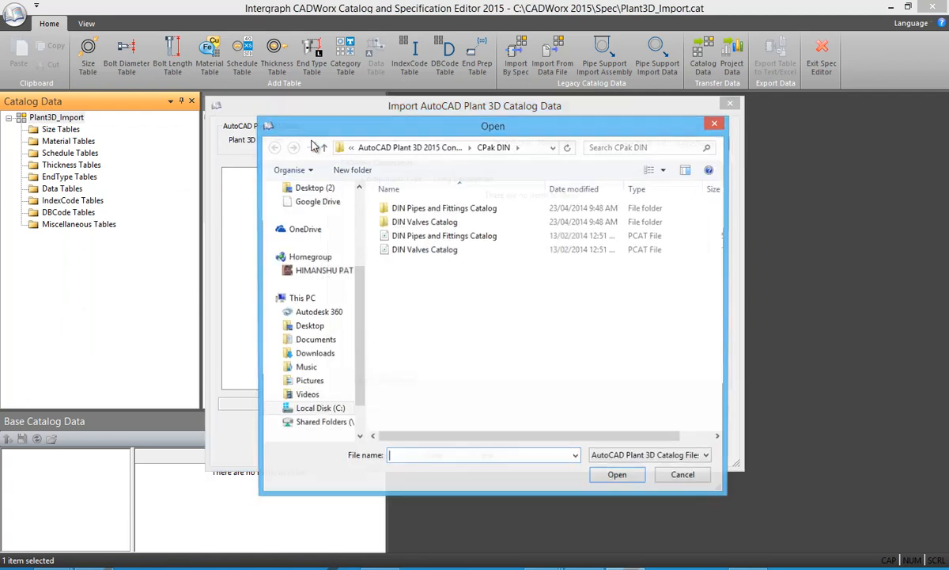
click(395, 236)
click(624, 476)
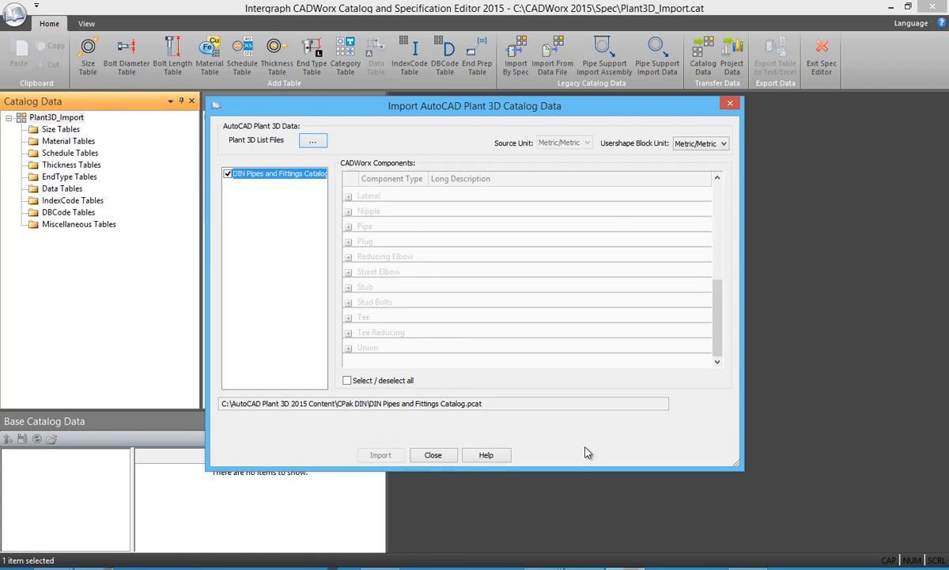
Select all components of the DIN Pipes and Fittings Catalog and import them into the catalog.
click(387, 383)
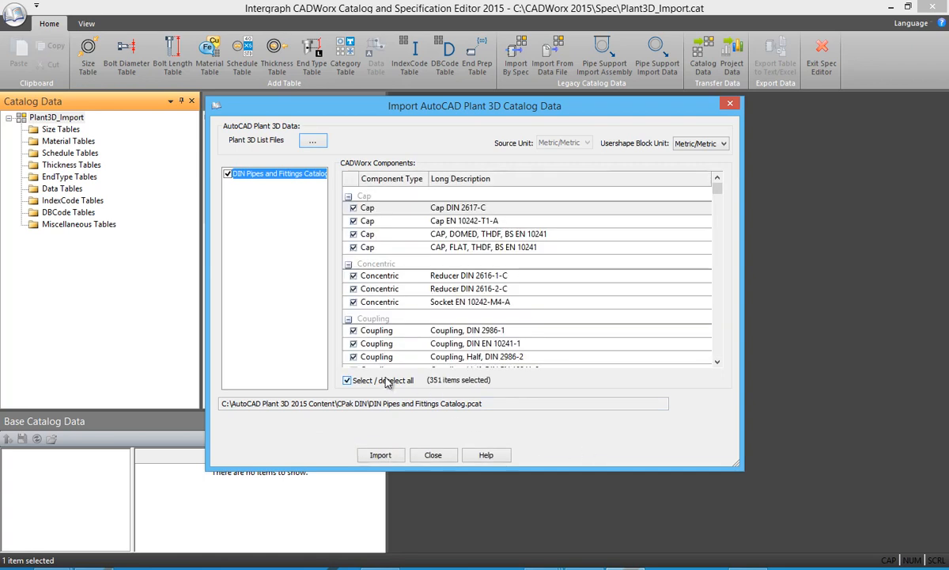
drag(717, 190, 716, 356)
click(387, 456)
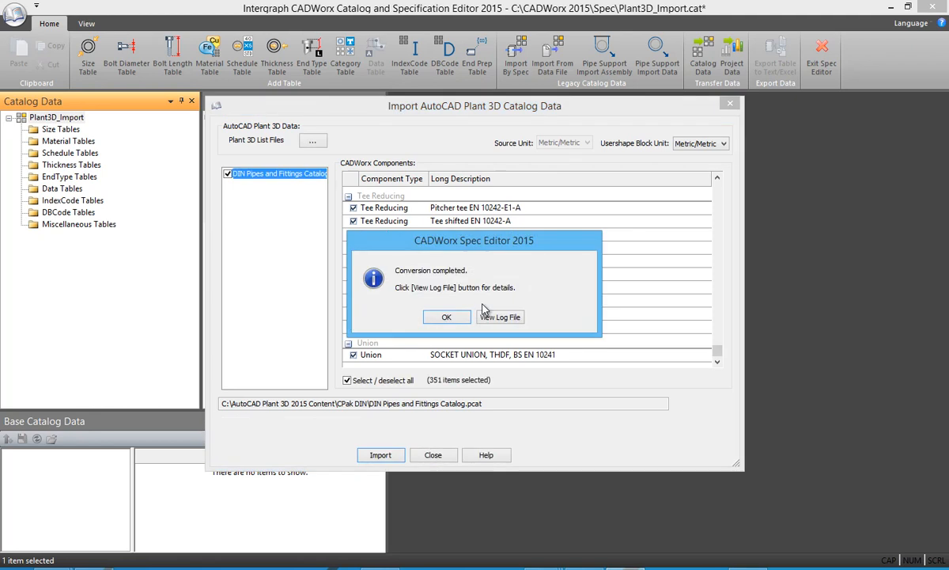
click(457, 320)
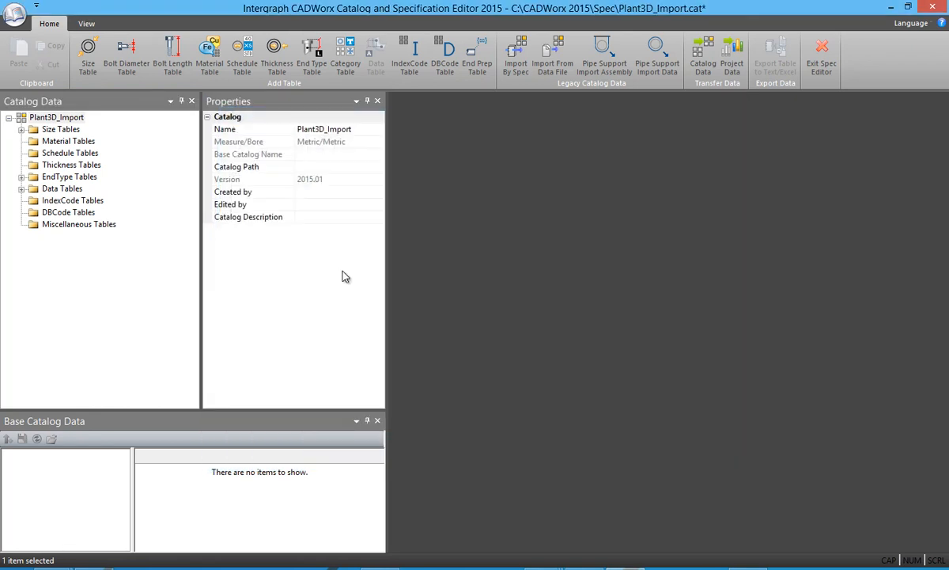
Load the DIN Valves Catalog PCAT file for another AutoCAD Plant 3D catalog data import.
right_click(34, 118)
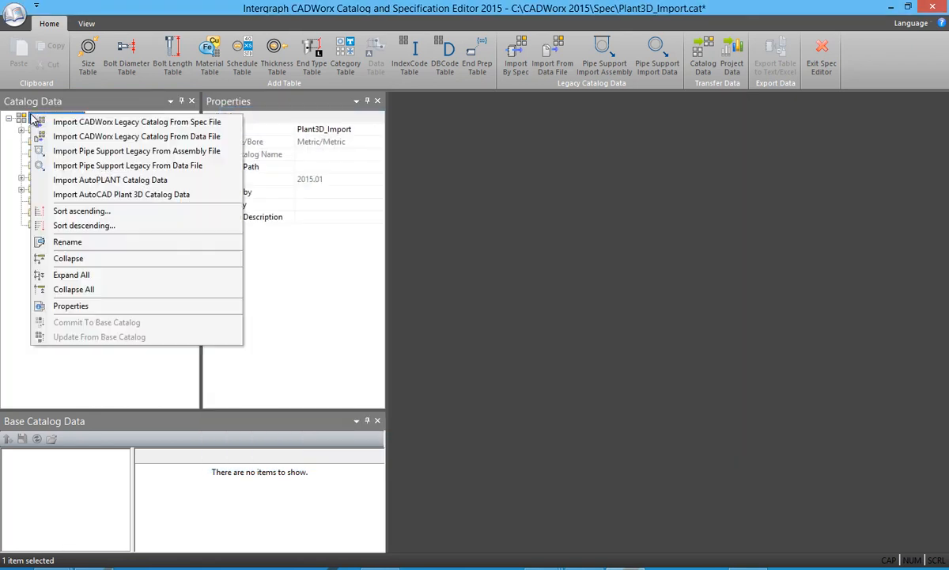
click(174, 195)
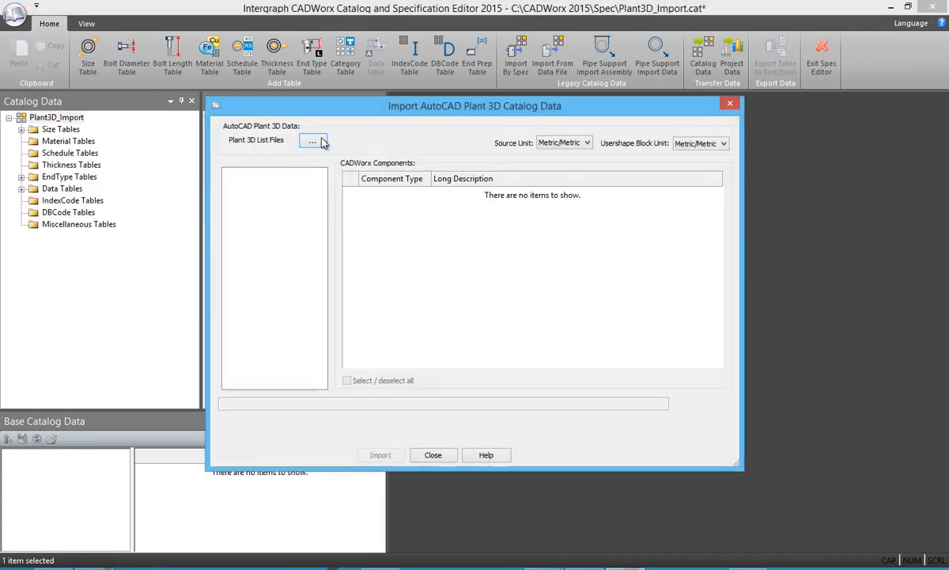
click(312, 141)
click(445, 250)
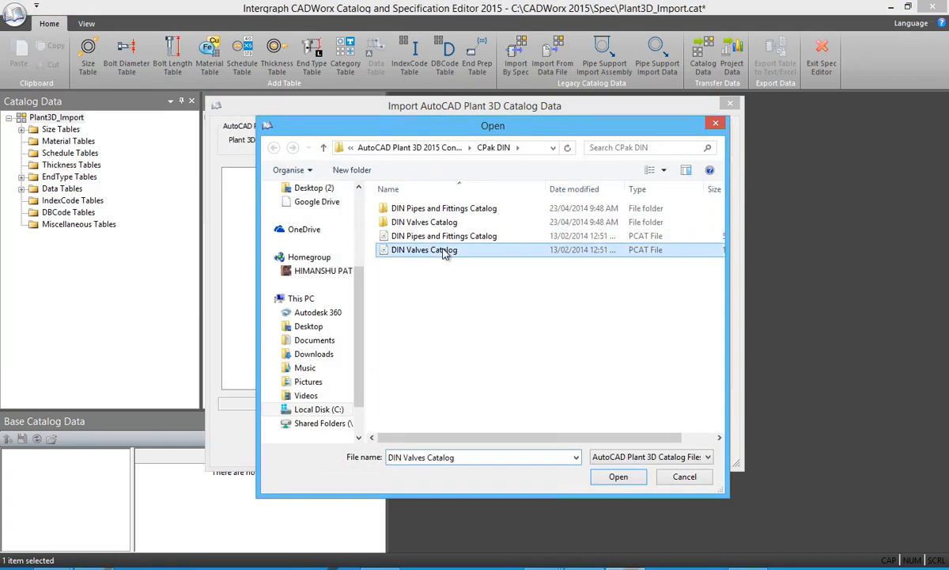
double_click(445, 250)
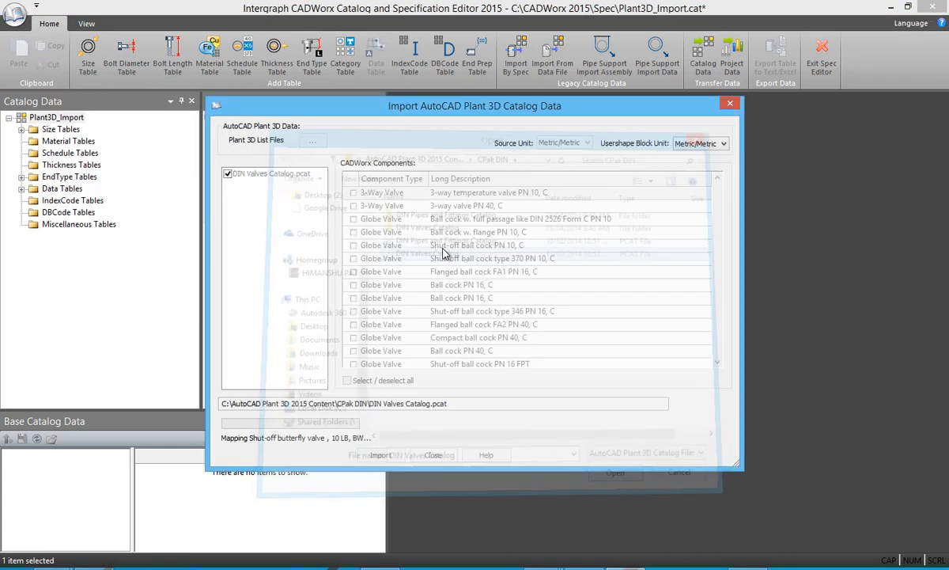
Select all DIN Valves Catalog components, import them and close the catalog data import.
click(347, 380)
click(386, 459)
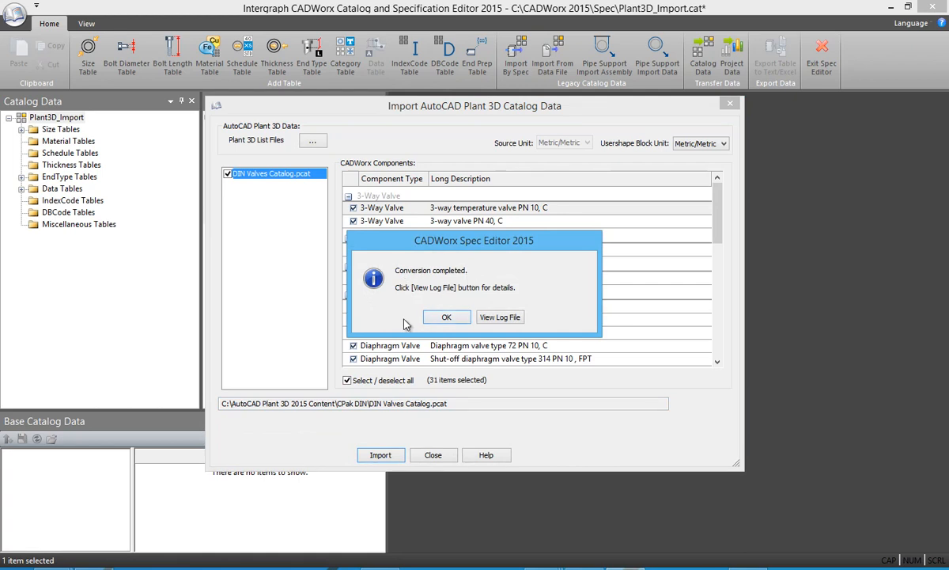
click(445, 317)
click(436, 451)
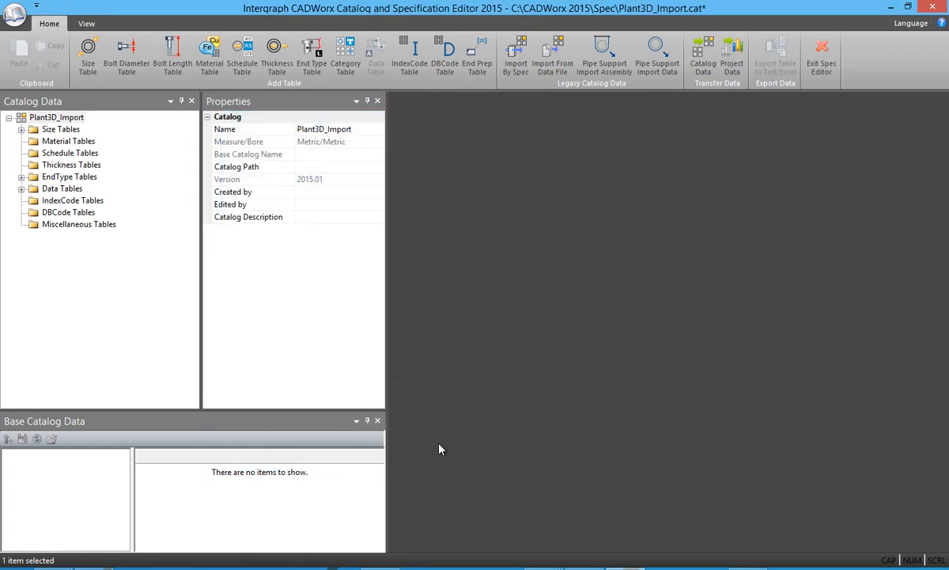
Examine the imported size tables, valve and flange categories, and the WELDING_NECK_FLANGE_C_1 data table.
click(22, 189)
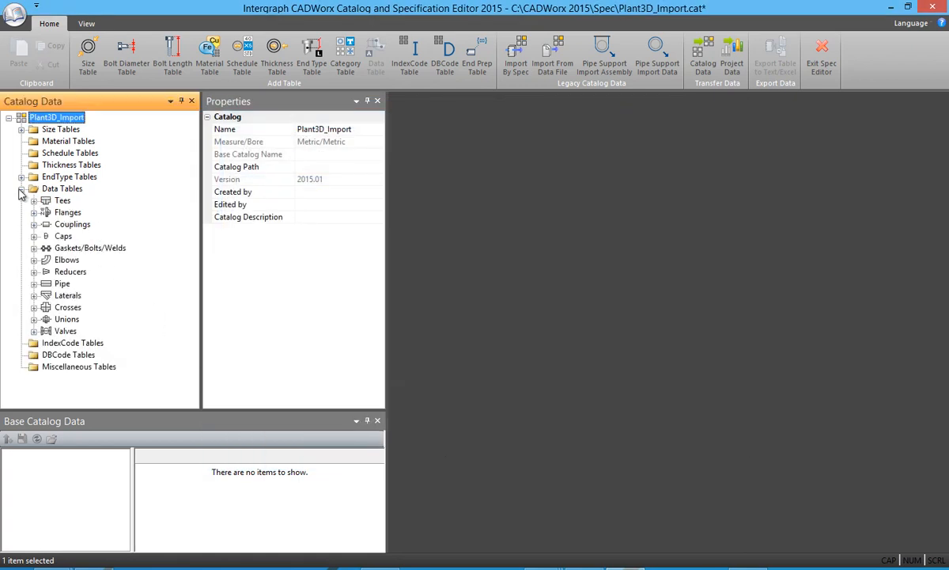
click(21, 130)
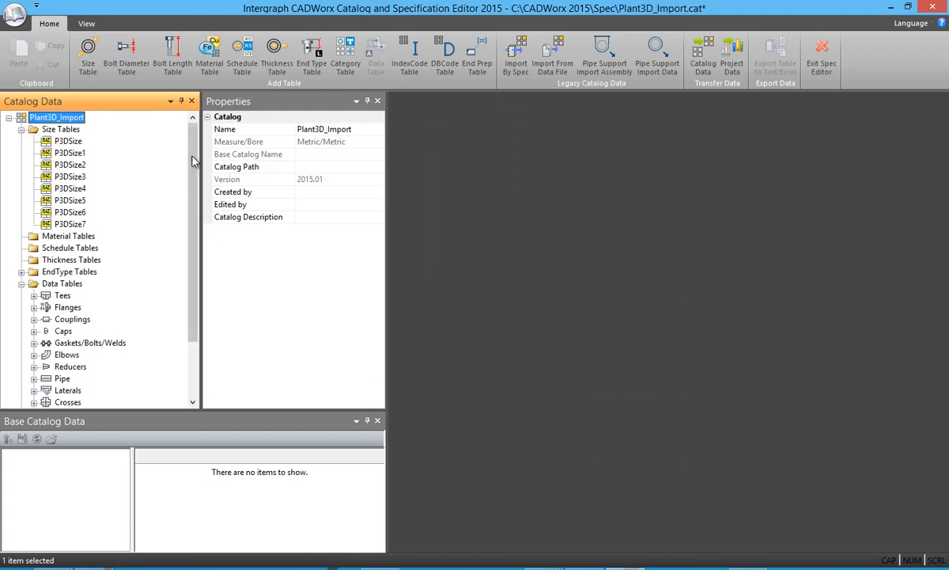
click(21, 129)
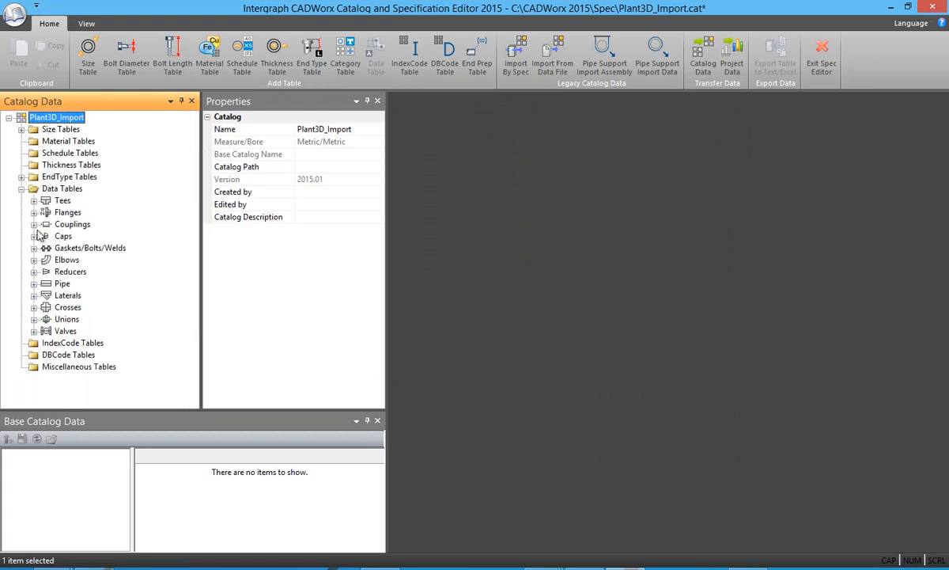
click(34, 331)
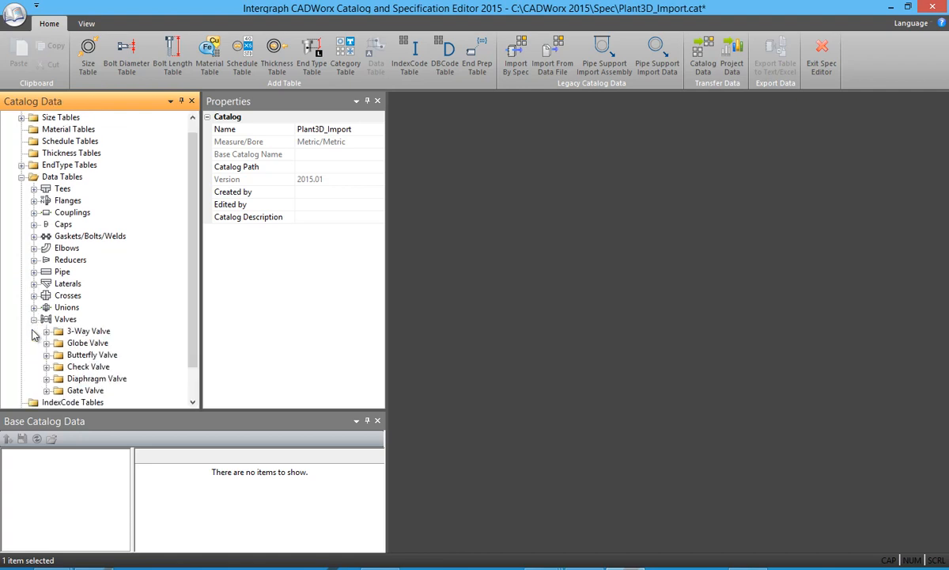
click(34, 200)
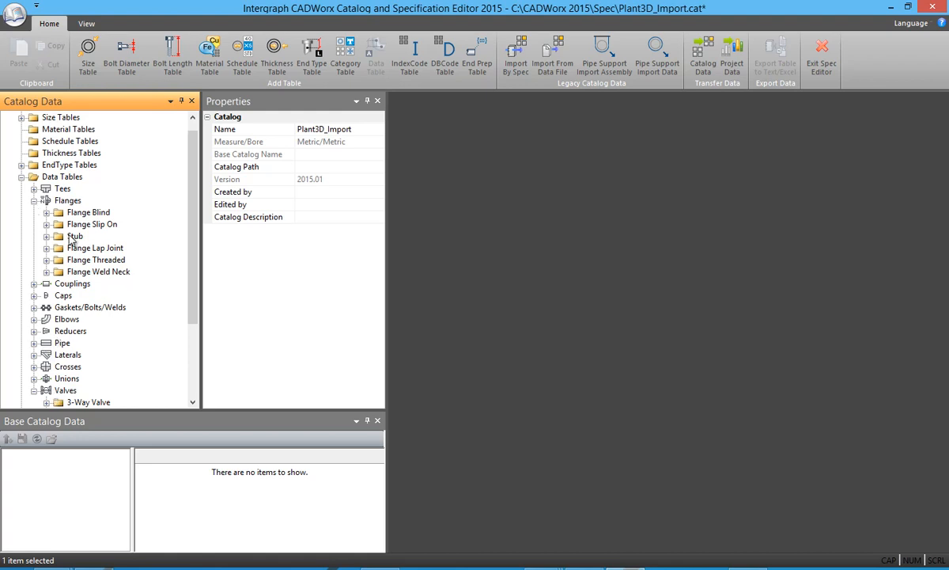
click(47, 271)
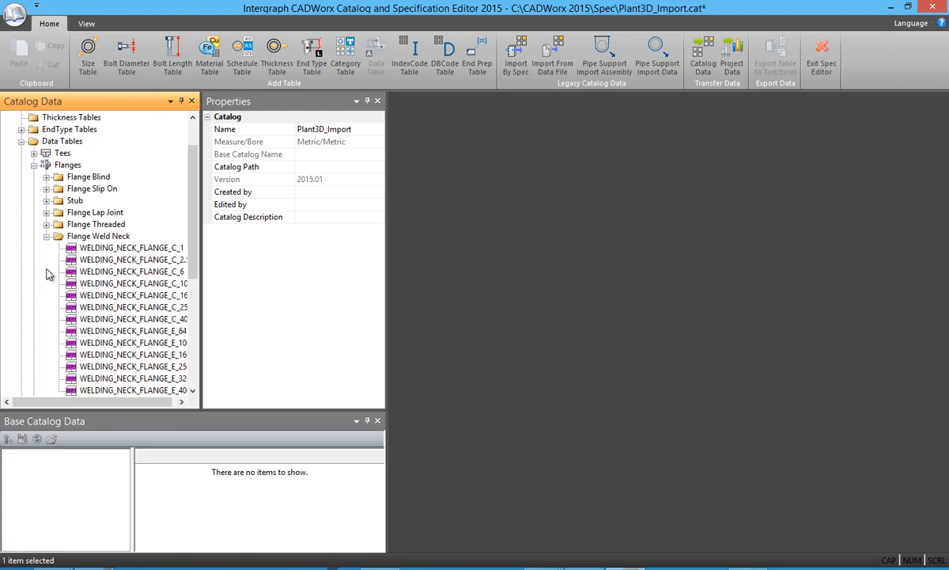
double_click(104, 250)
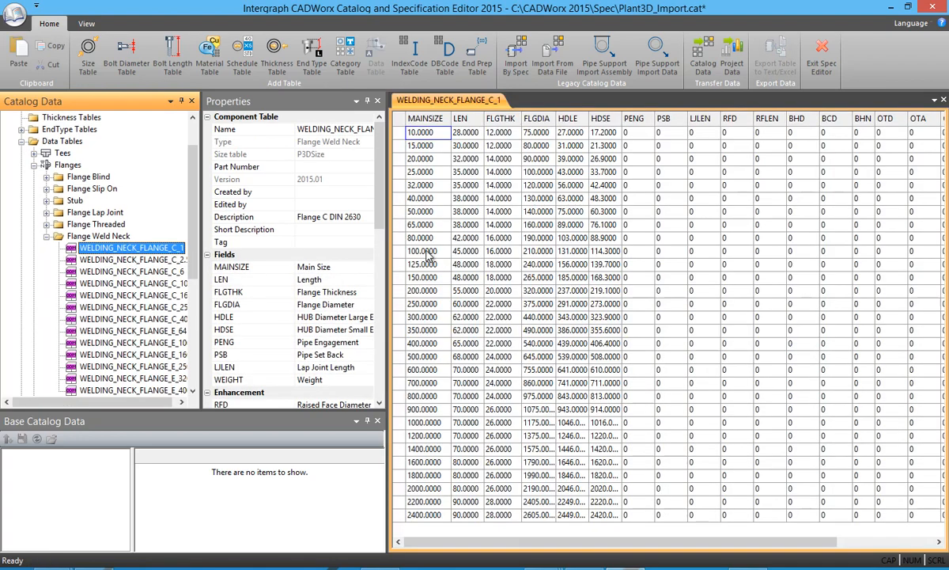
Save the catalog changes and create a new project named Plant3D_Import with Plant3D_Import.cat as its default catalog.
click(14, 14)
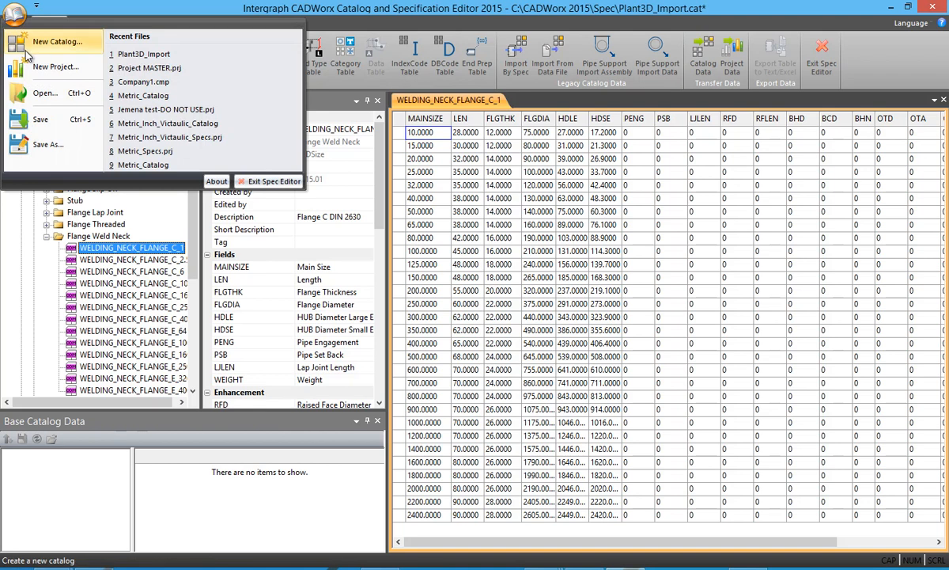
click(27, 49)
click(427, 317)
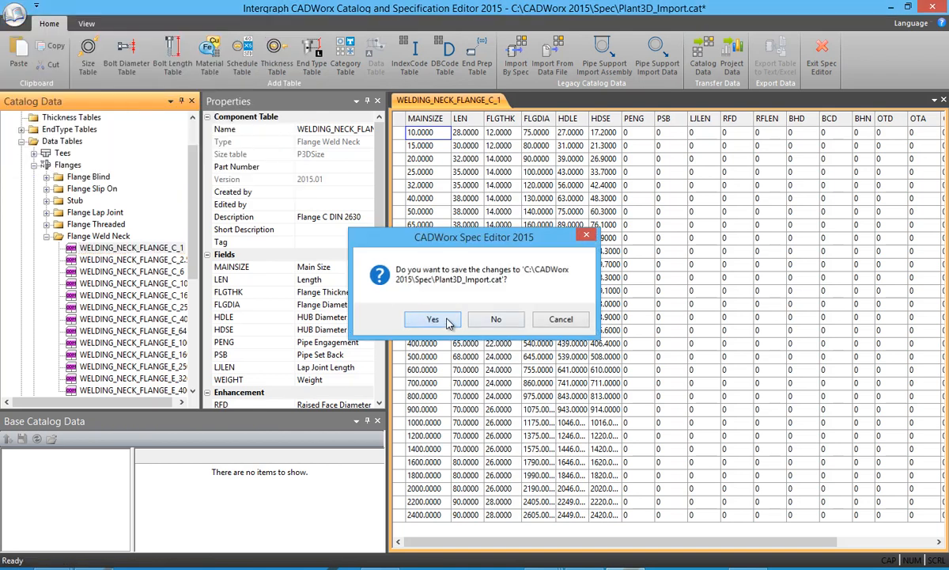
text(Plant3D)
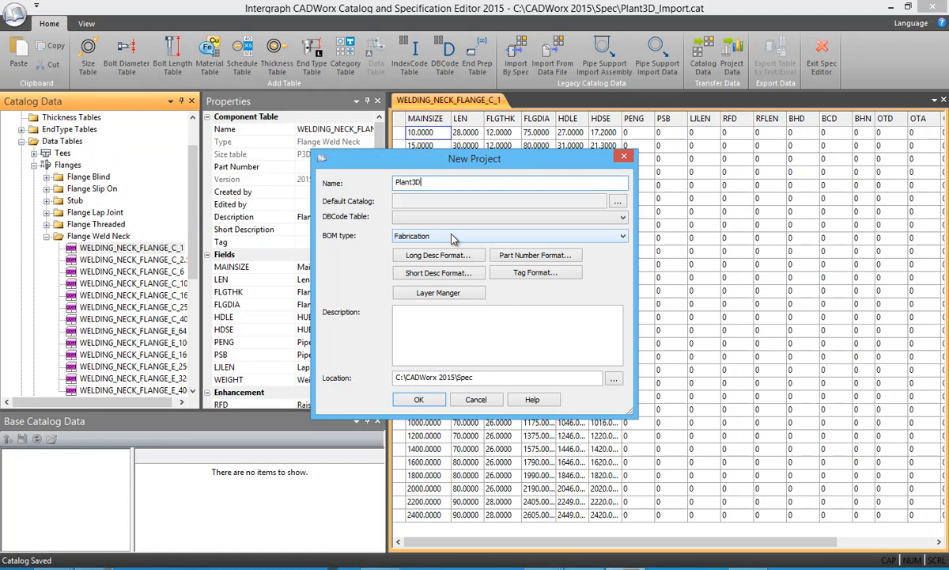
text(_Import)
click(618, 203)
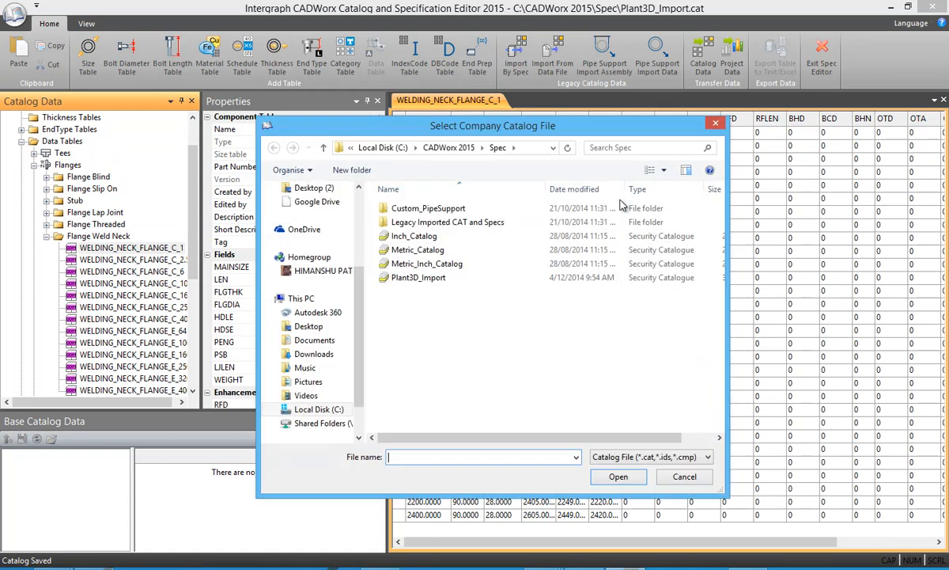
click(491, 277)
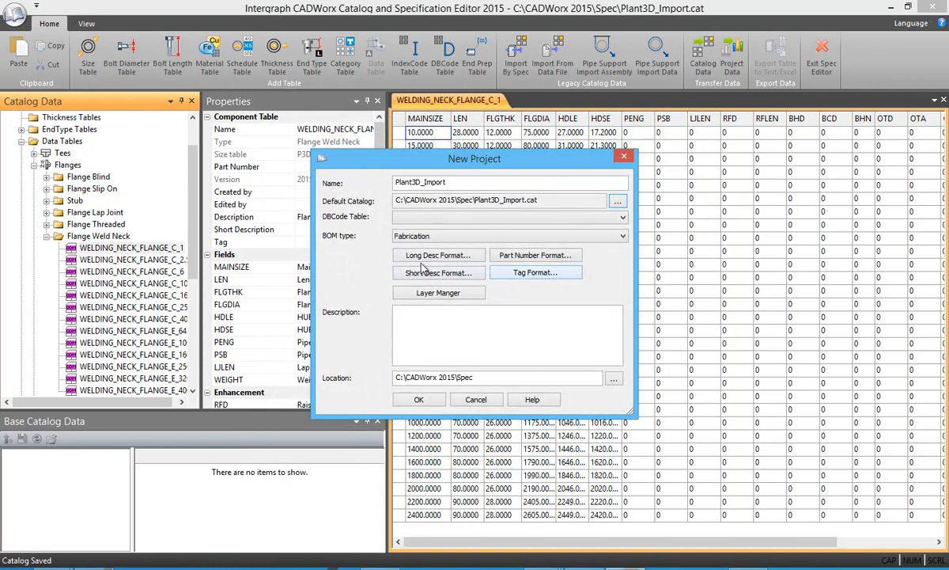
click(423, 400)
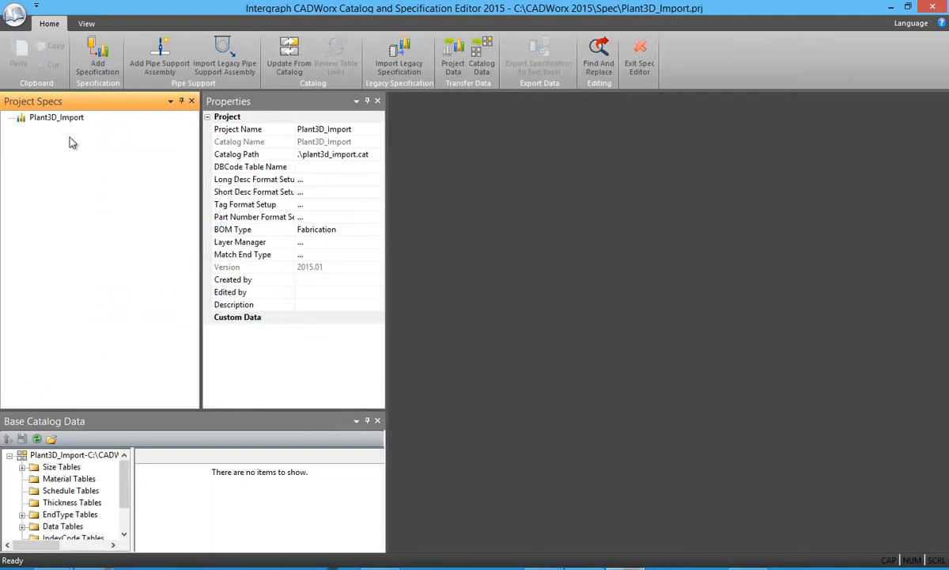
Start an AutoCAD Plant 3D specification data import for the Plant3D_Import project with the target unit set to Metric/Metric.
click(57, 119)
right_click(53, 119)
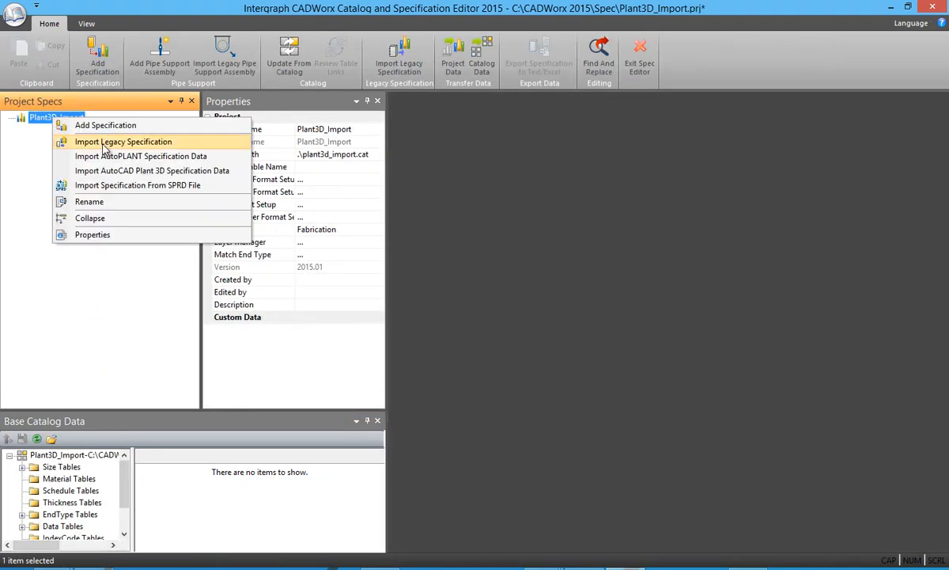
click(118, 171)
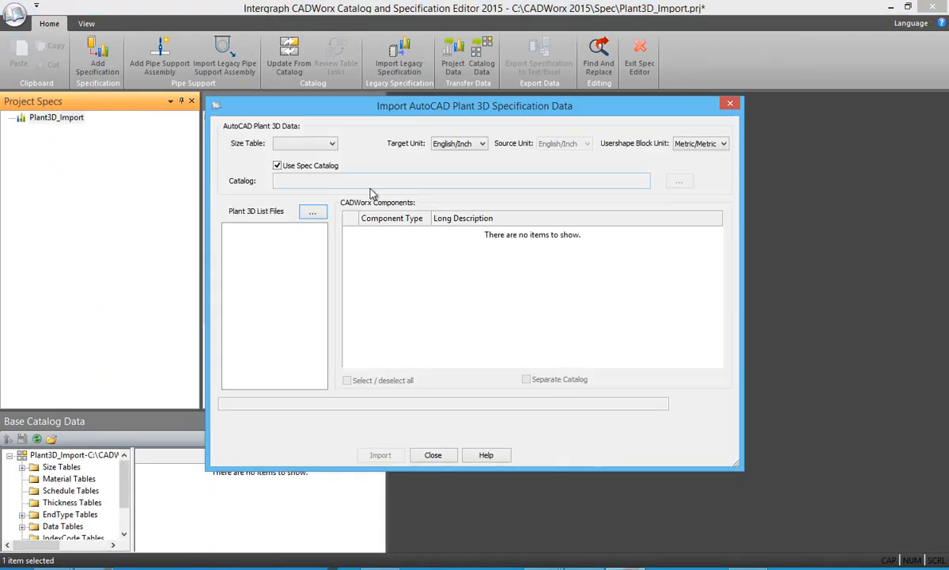
click(459, 144)
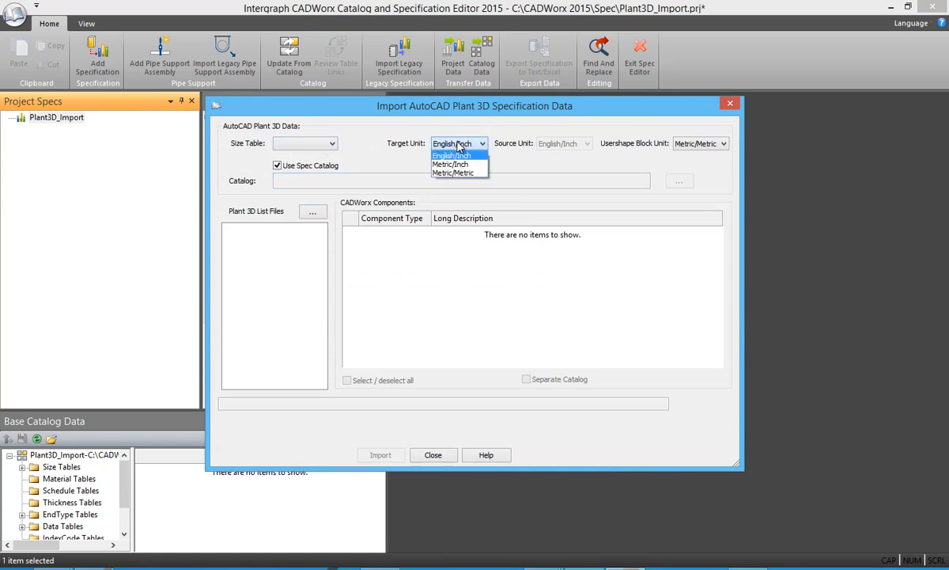
click(456, 175)
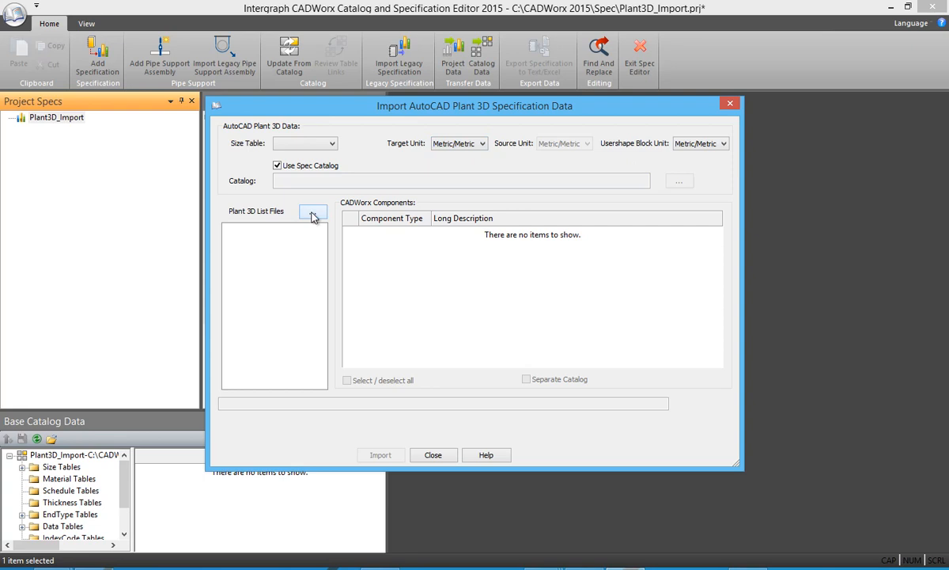
click(303, 147)
click(396, 154)
Load the PSPX specification files from 1HC01 through 400HS01 in the CPak DIN folder into the import list.
click(312, 214)
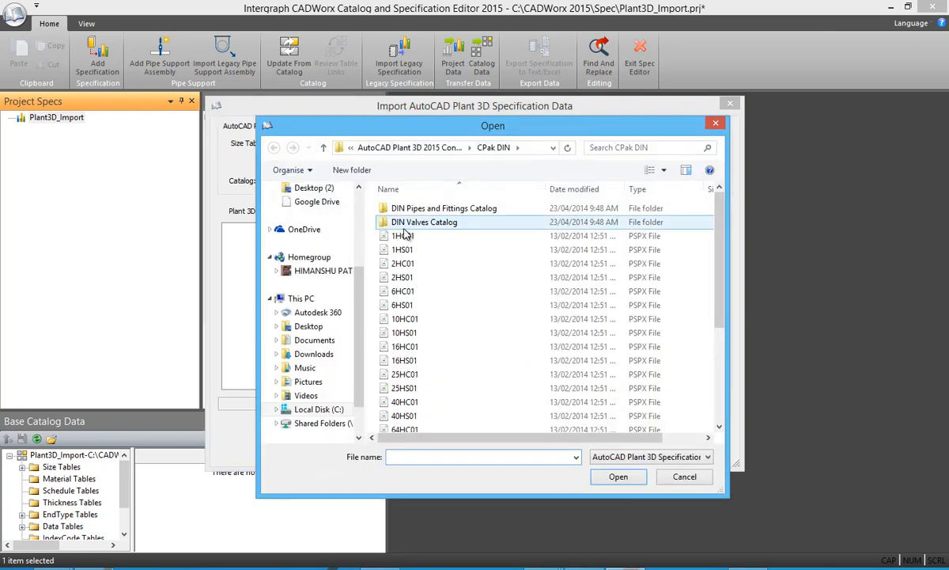
click(403, 235)
scroll(396, 340, down, 4)
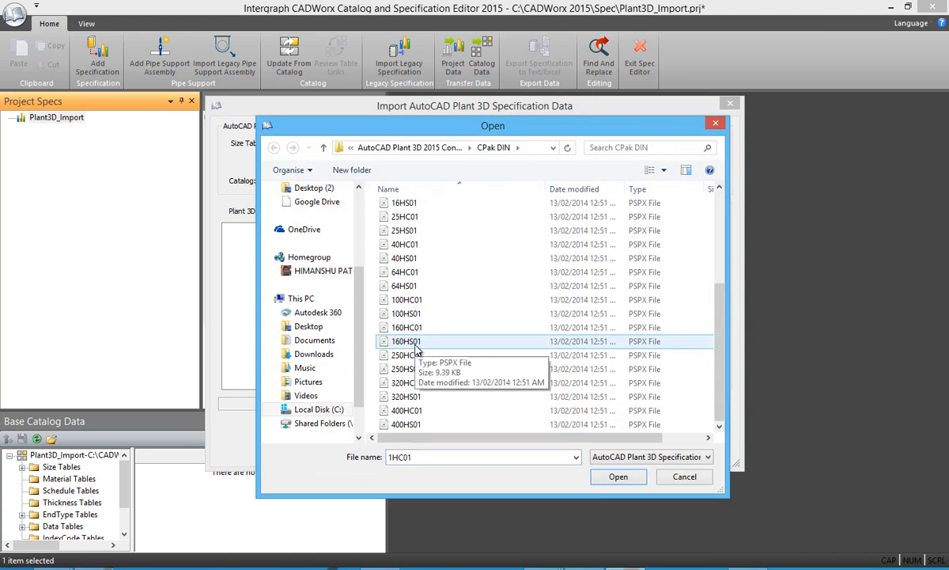
shift+click(413, 411)
click(614, 476)
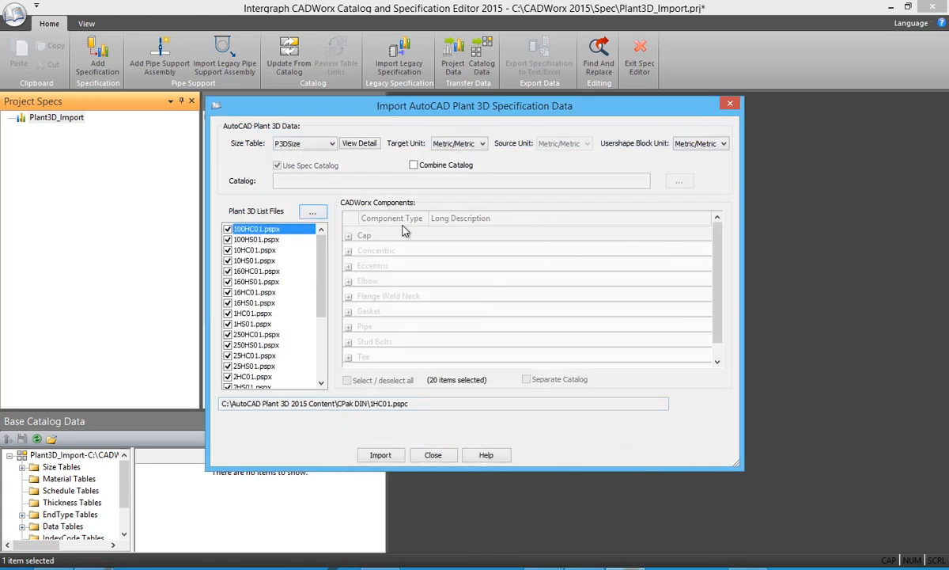
Import all listed specifications into the project and open the 100HC01 specification.
click(379, 456)
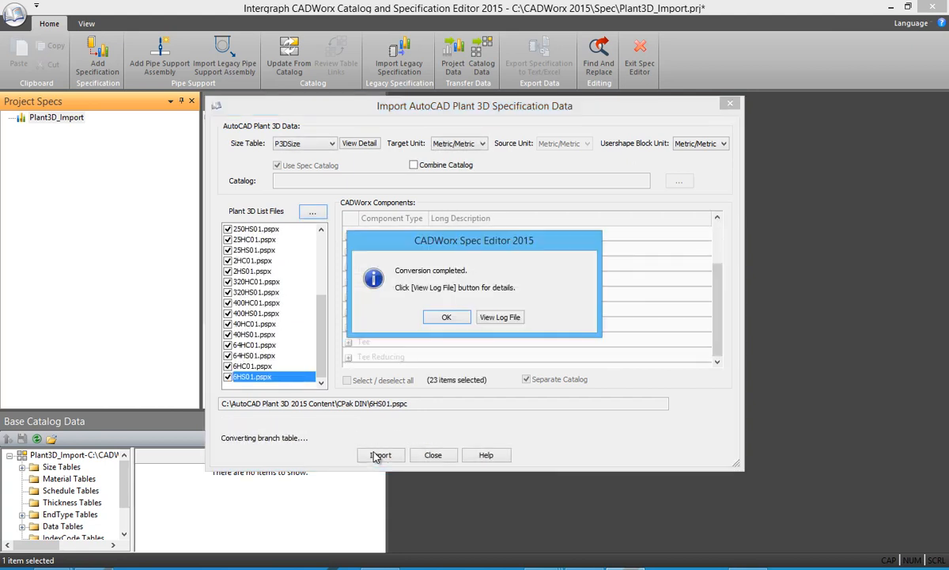
click(439, 316)
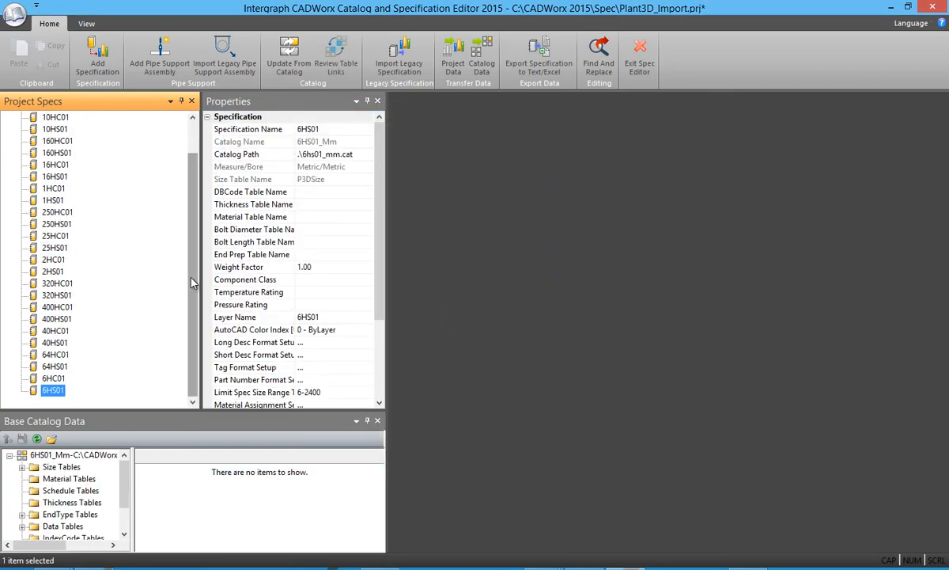
scroll(179, 229, up, 1)
click(69, 130)
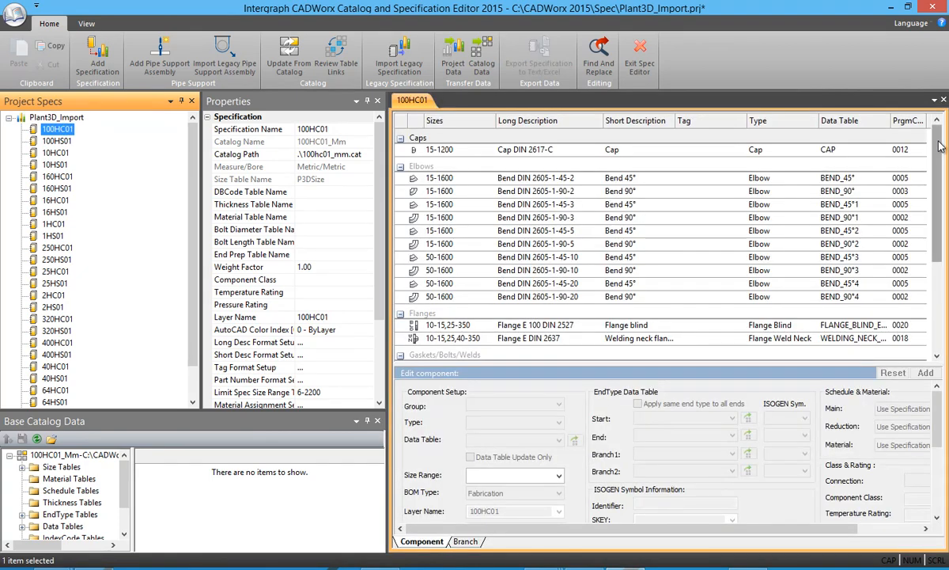
Look through the 100HC01 component list, and open the 100HS01 specification to review its components.
drag(939, 147, 940, 276)
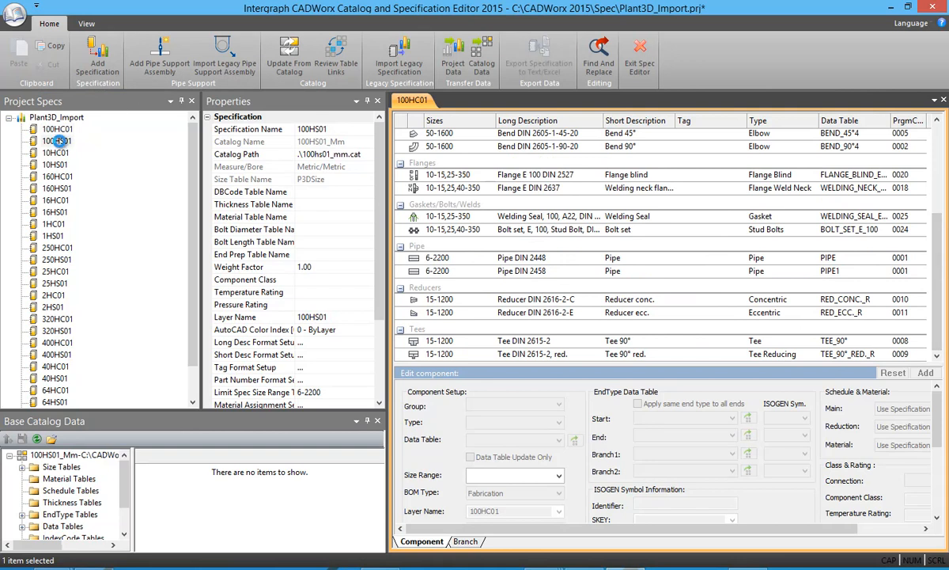
click(59, 141)
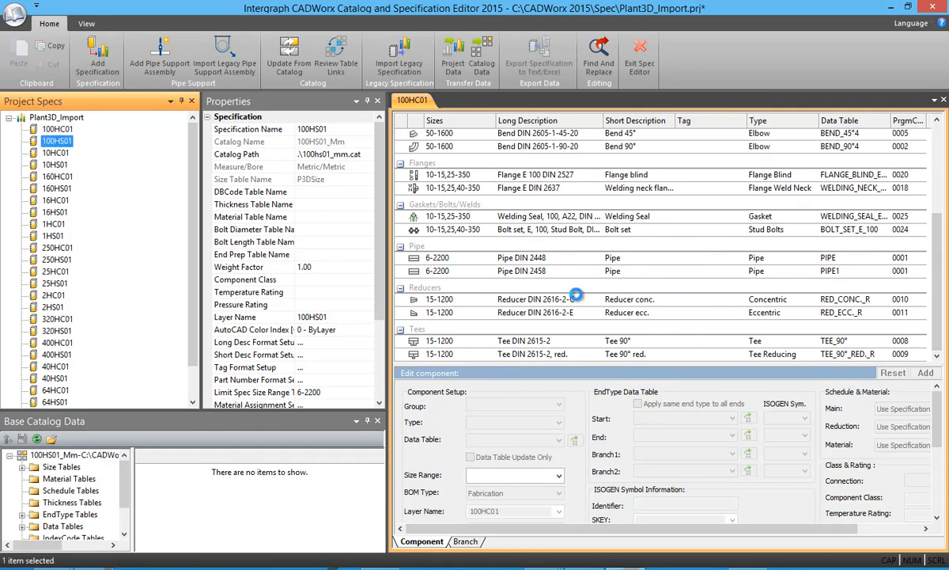
scroll(939, 140, down, 4)
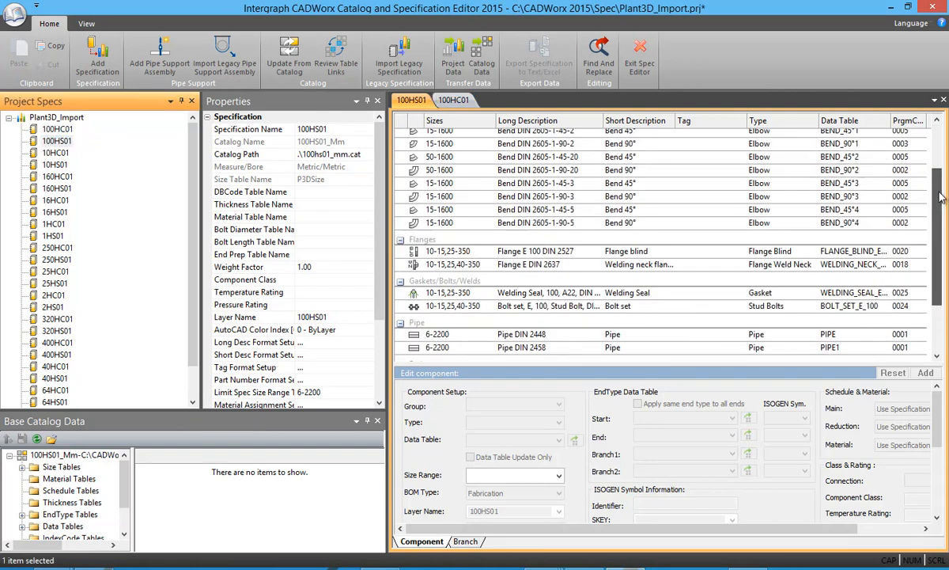
Examine the branch table of the 100HS01 specification and that of the 100HC01 specification.
click(470, 544)
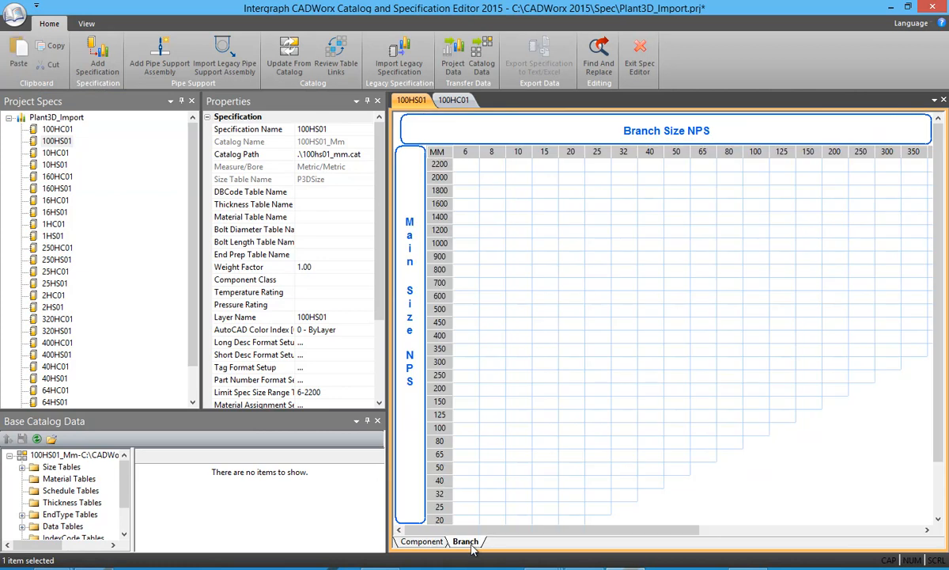
click(432, 543)
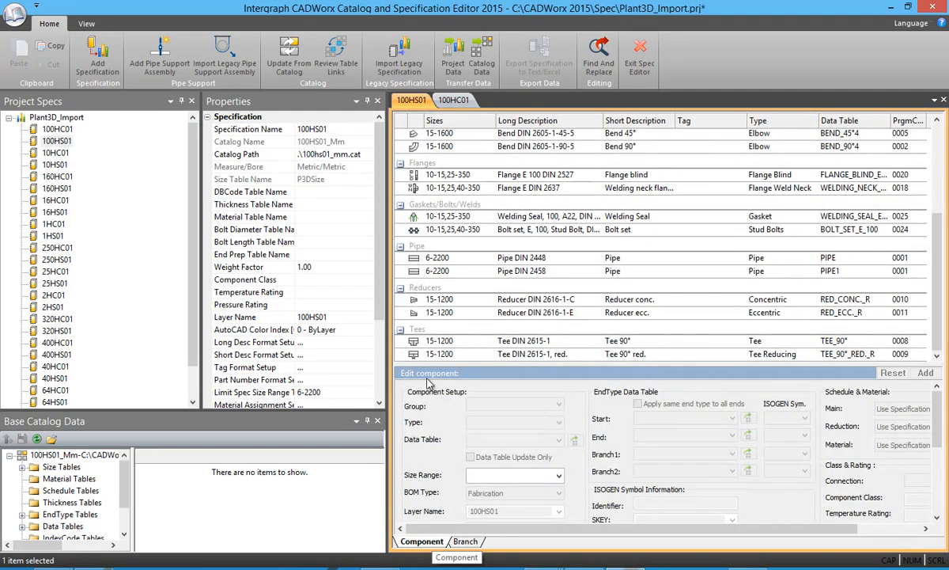
click(451, 100)
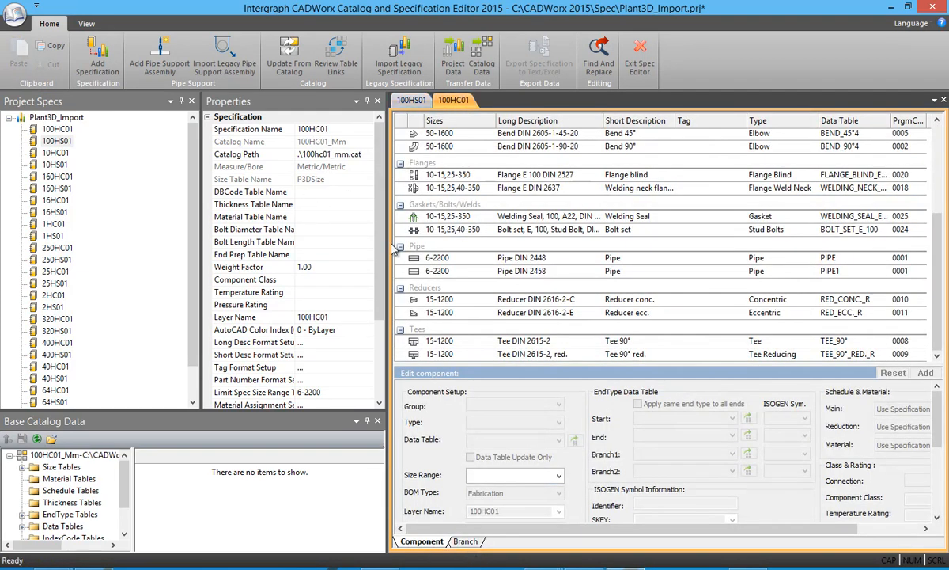
click(461, 542)
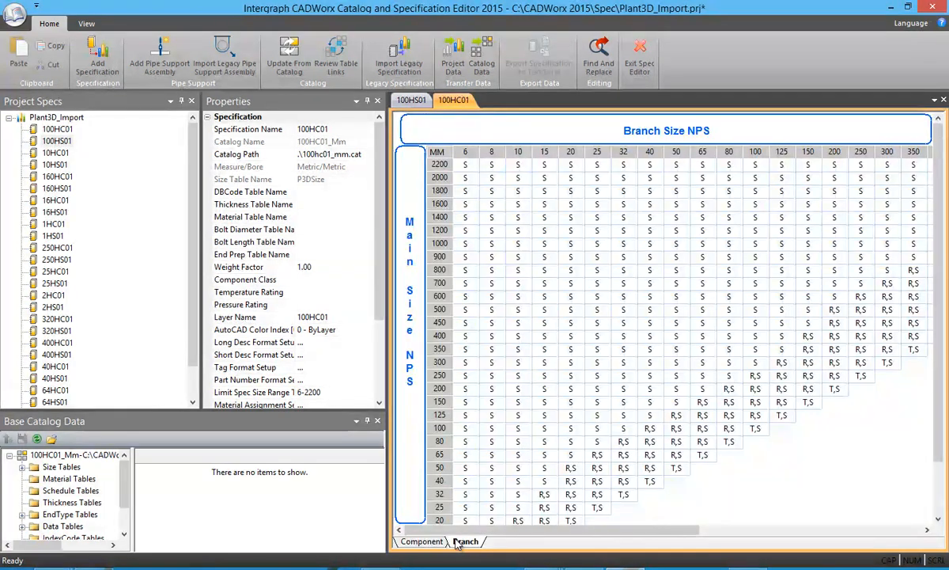